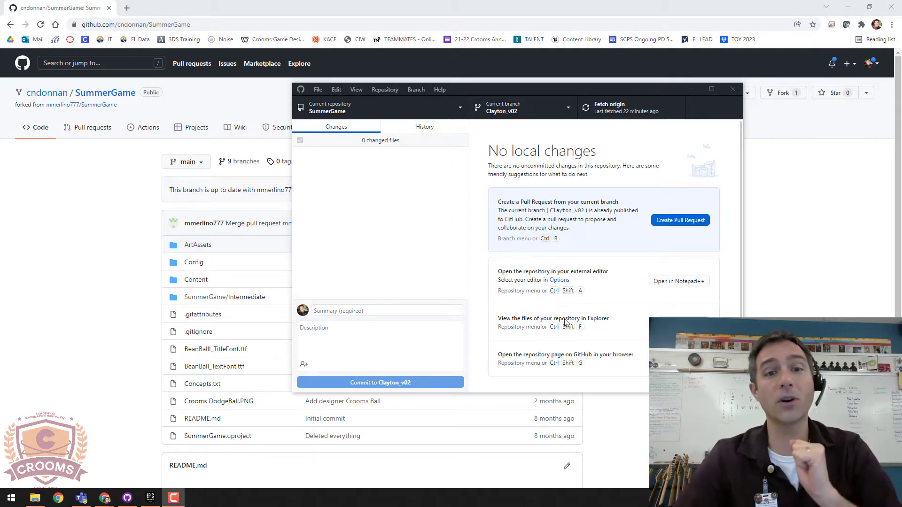
Step: Review the local repositories (CroomsConResources, GD2D, Gravity, SummerGame), then return to the browser
{"action": "left_click_drag", "start_coordinate": [484, 91], "coordinate": [410, 60]}
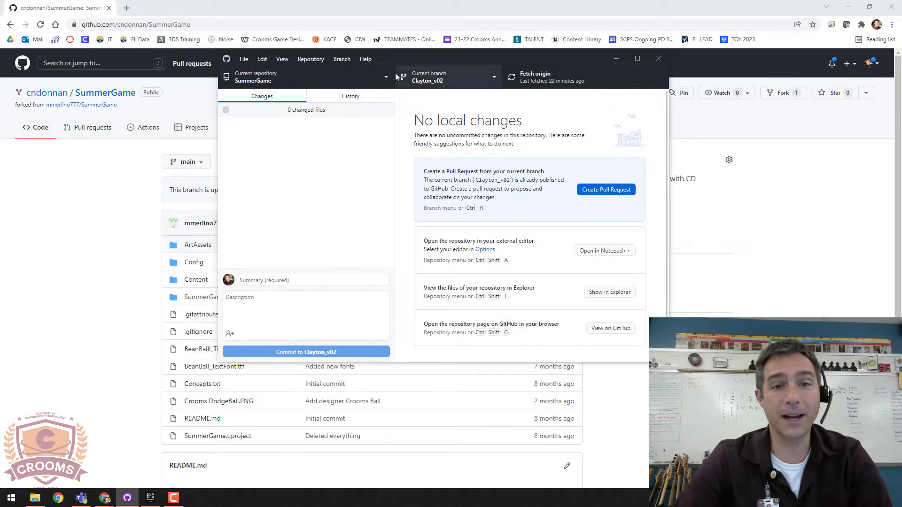
{"action": "left_click", "coordinate": [328, 74]}
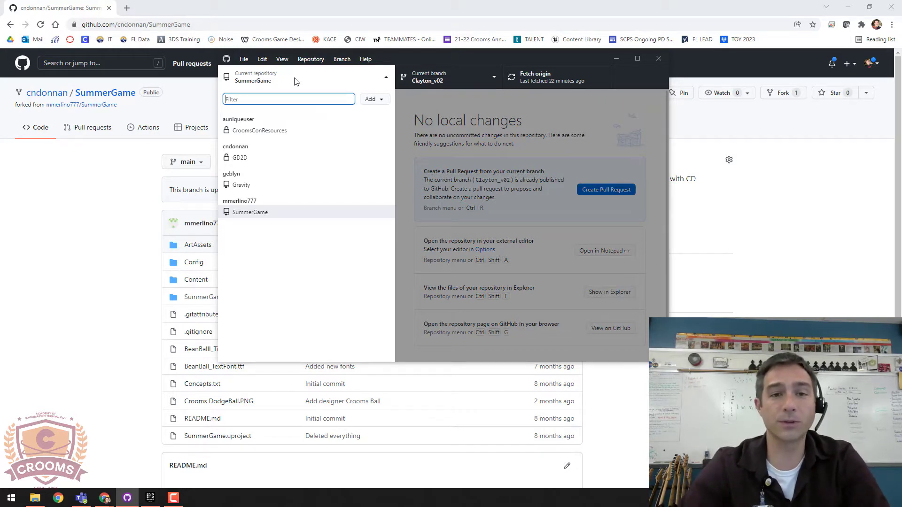
{"action": "left_click", "coordinate": [82, 9]}
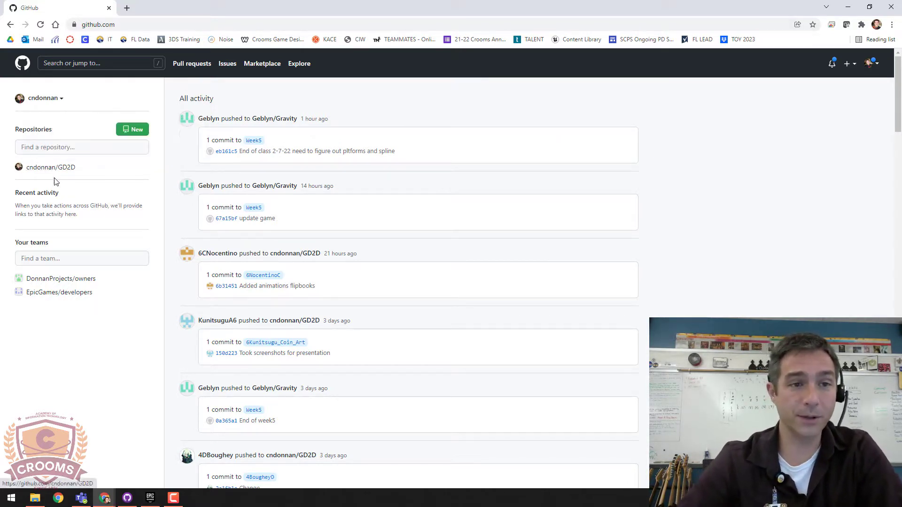
Step: Open the GD2D repo, then search for the owner's name and open the original SummerGame repository
{"action": "mouse_move", "coordinate": [40, 171]}
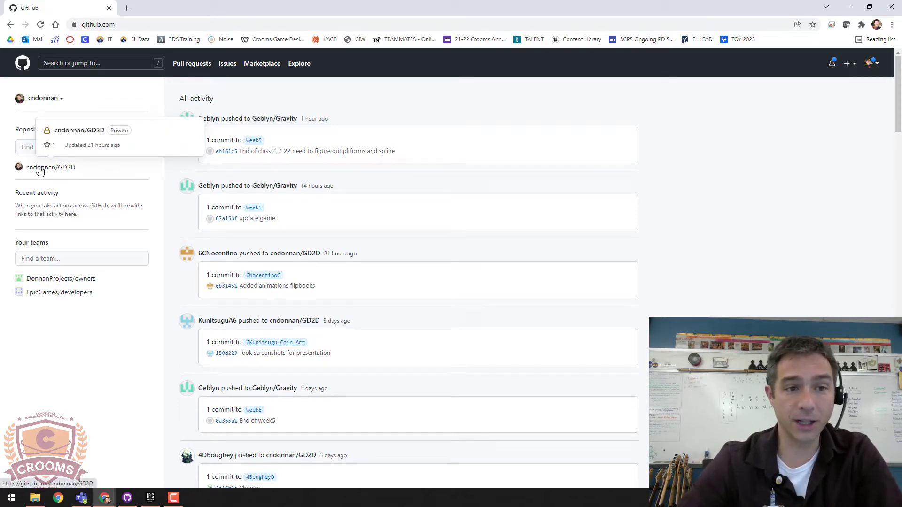
{"action": "left_click", "coordinate": [40, 170]}
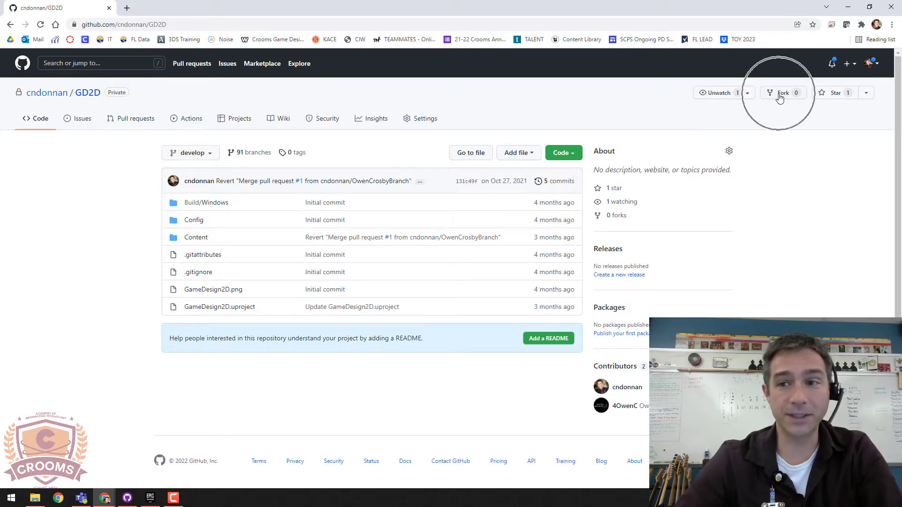
{"action": "left_click", "coordinate": [95, 63]}
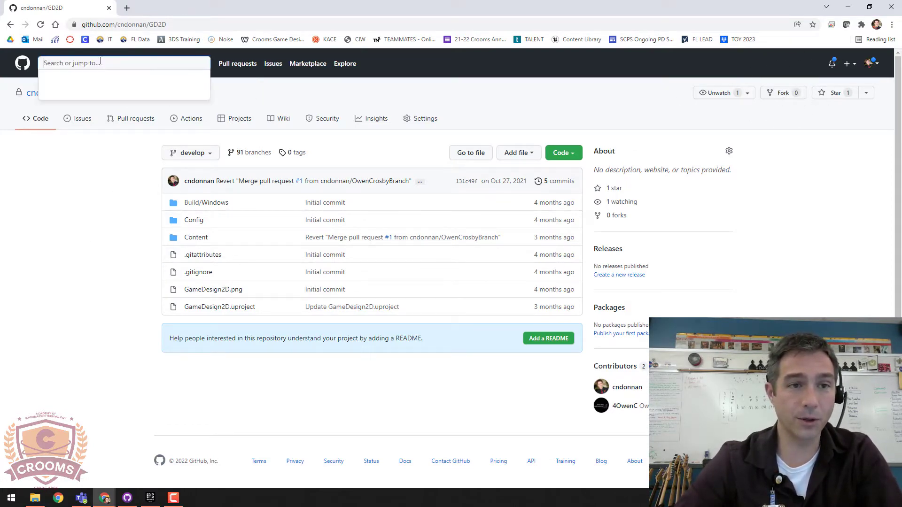
{"action": "type", "text": "mer"}
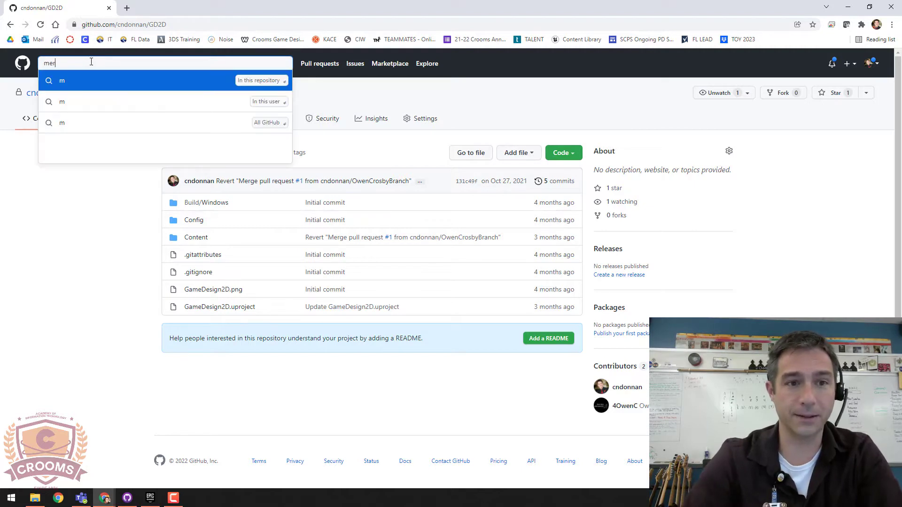
{"action": "type", "text": "lin"}
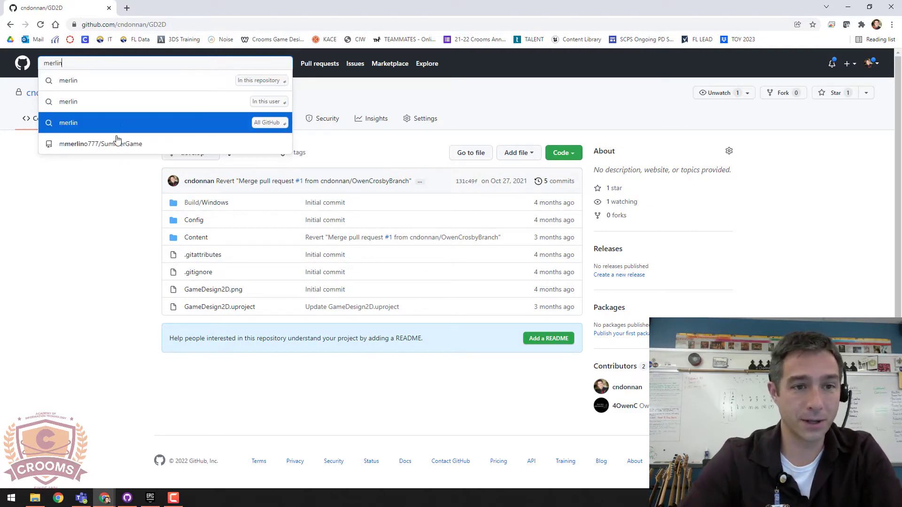
{"action": "left_click", "coordinate": [118, 143]}
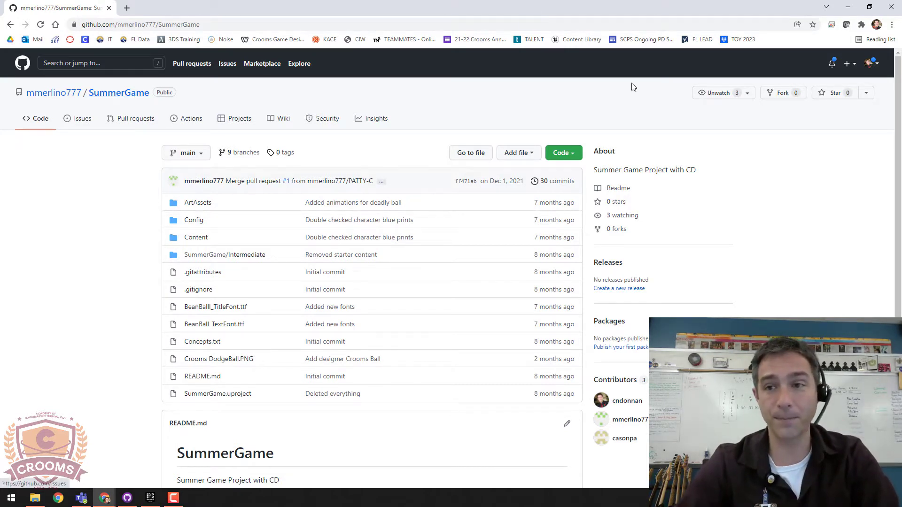
Step: Fork SummerGame into your personal account and bring up the fork's Code clone options
{"action": "left_click", "coordinate": [782, 94]}
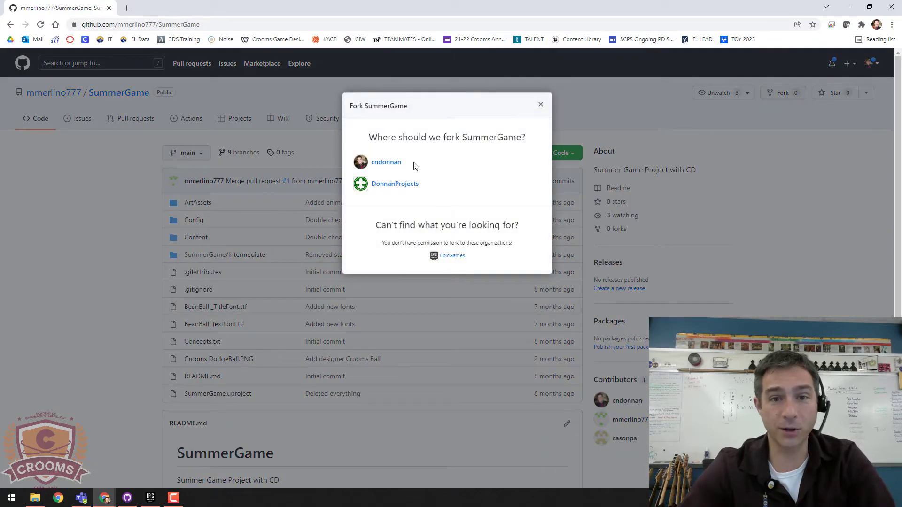
{"action": "left_click", "coordinate": [386, 163]}
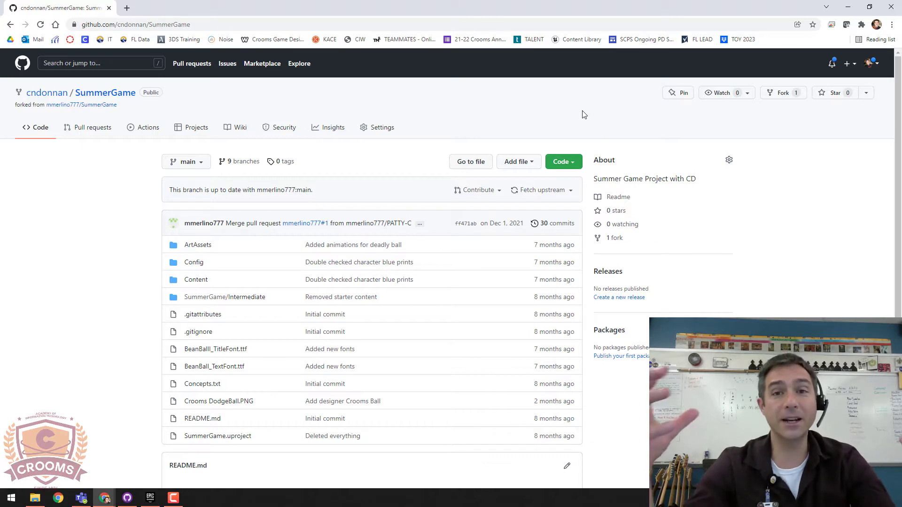
{"action": "left_click", "coordinate": [574, 162]}
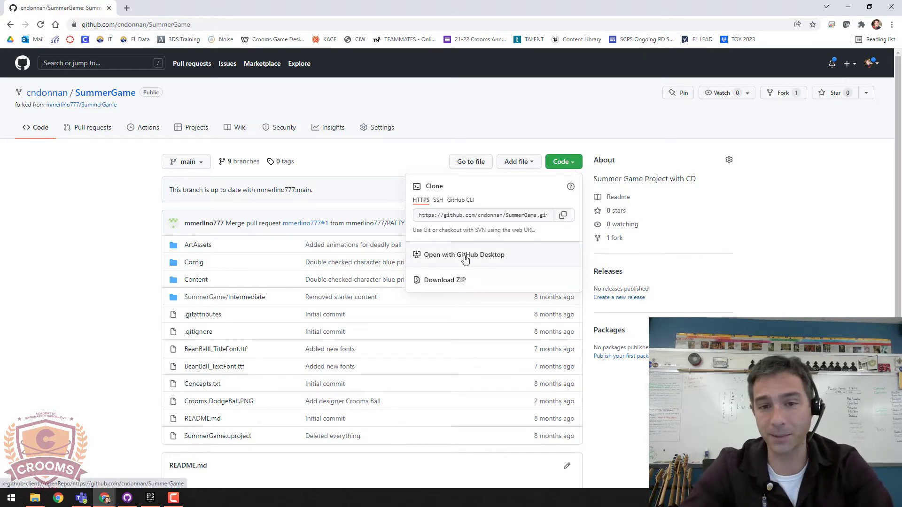
Step: Send the SummerGame fork to GitHub Desktop with 'Open with GitHub Desktop'
{"action": "left_click", "coordinate": [465, 255]}
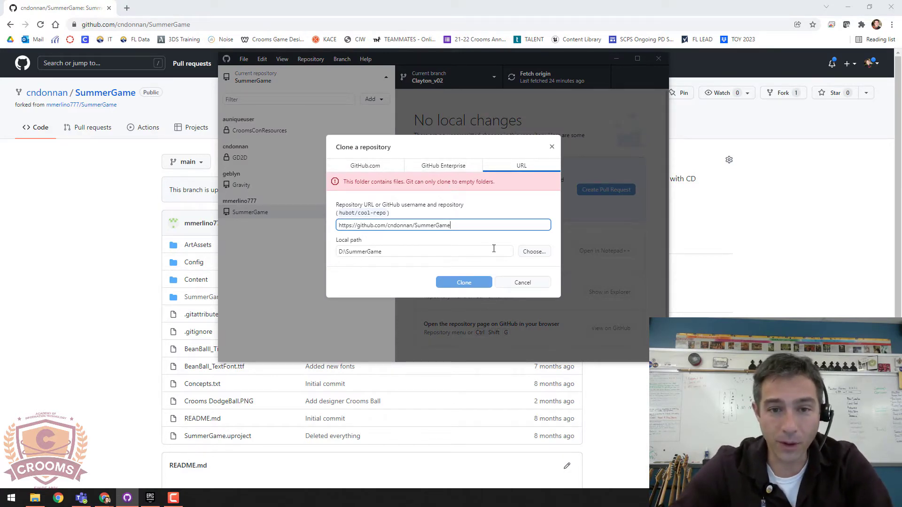
Step: Change the clone's local path from D:\SummerGame to D:\Test and clone the fork
{"action": "left_click_drag", "start_coordinate": [390, 254], "coordinate": [346, 252]}
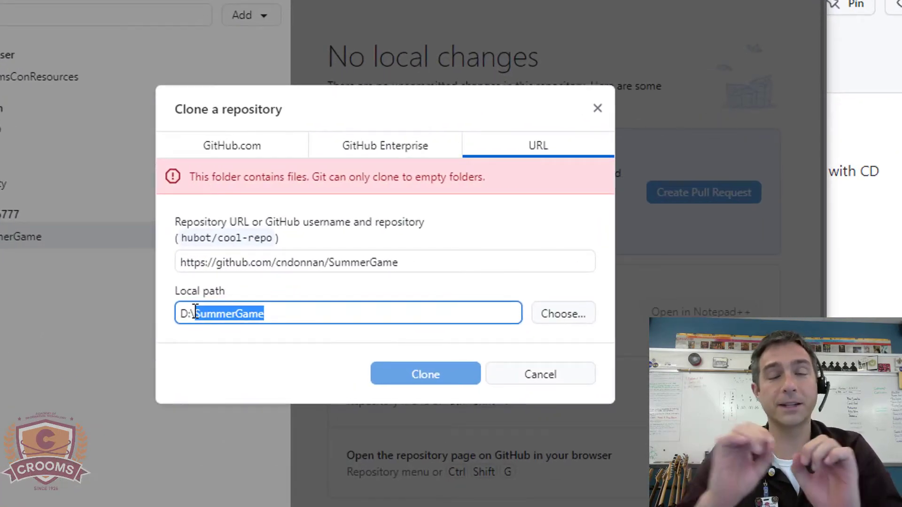
{"action": "left_click", "coordinate": [188, 313]}
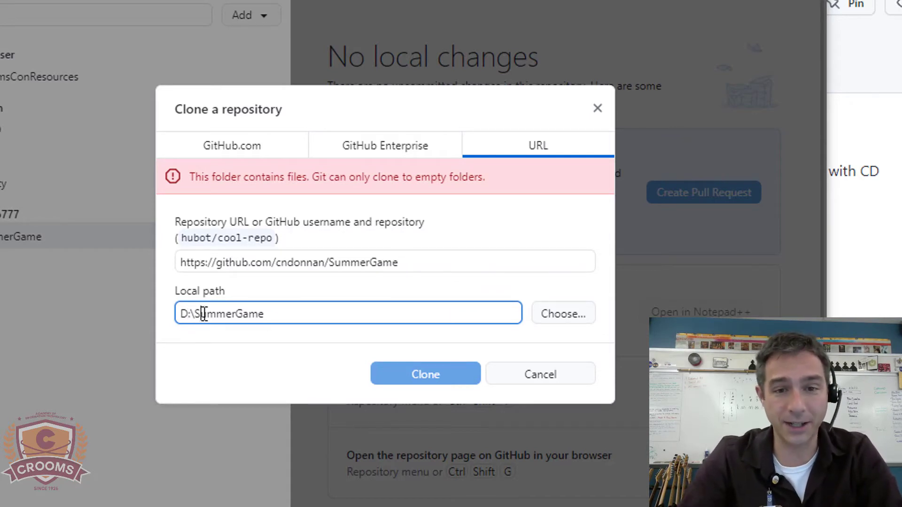
{"action": "left_click_drag", "start_coordinate": [198, 313], "coordinate": [357, 327]}
{"action": "key", "text": "BackSpace"}
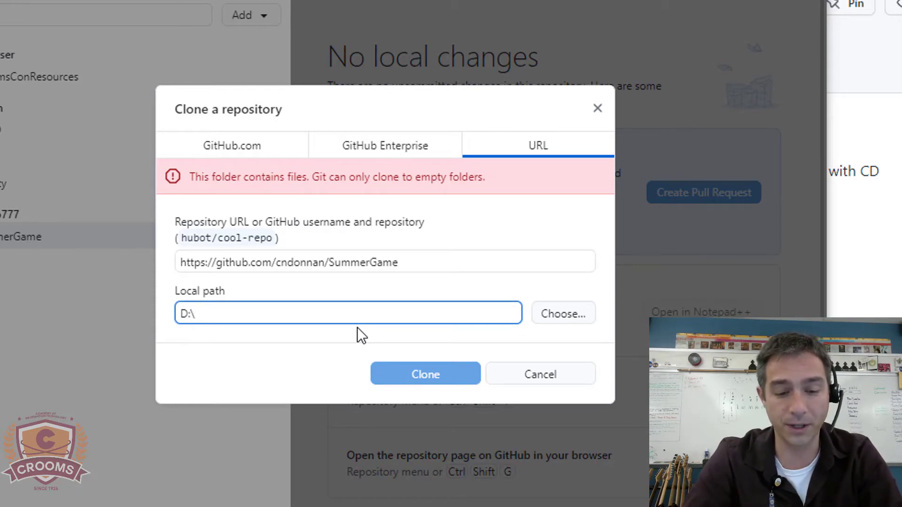
{"action": "type", "text": "Test"}
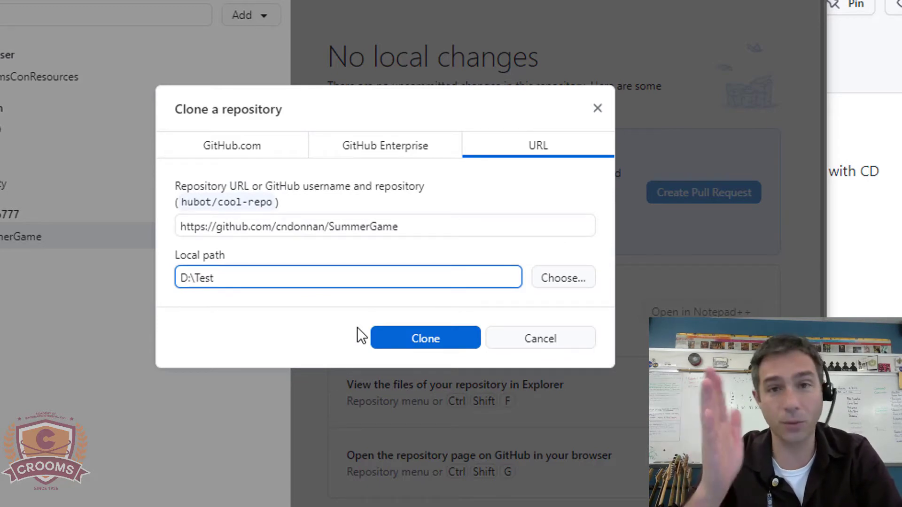
{"action": "left_click", "coordinate": [439, 337]}
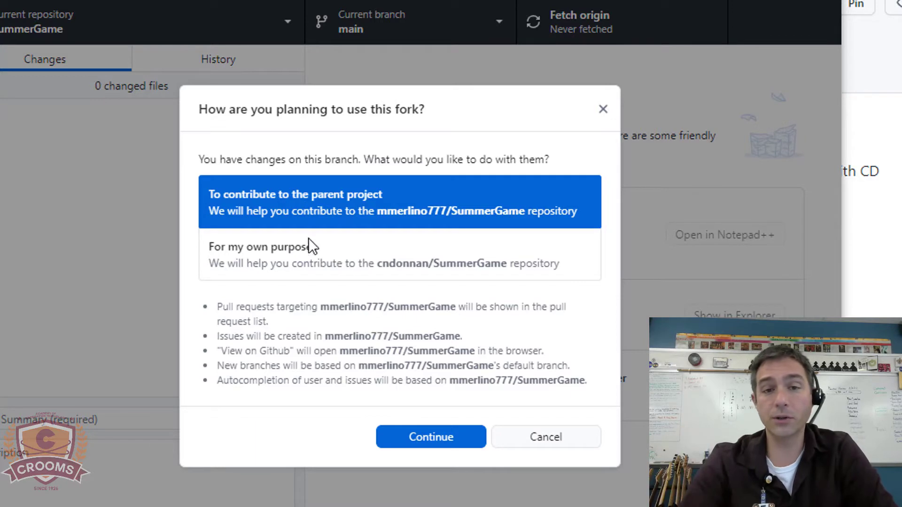
Step: Set the fork up 'For my own purposes', check the D:\Test clone in the repository list, then return to the browser
{"action": "left_click", "coordinate": [318, 249]}
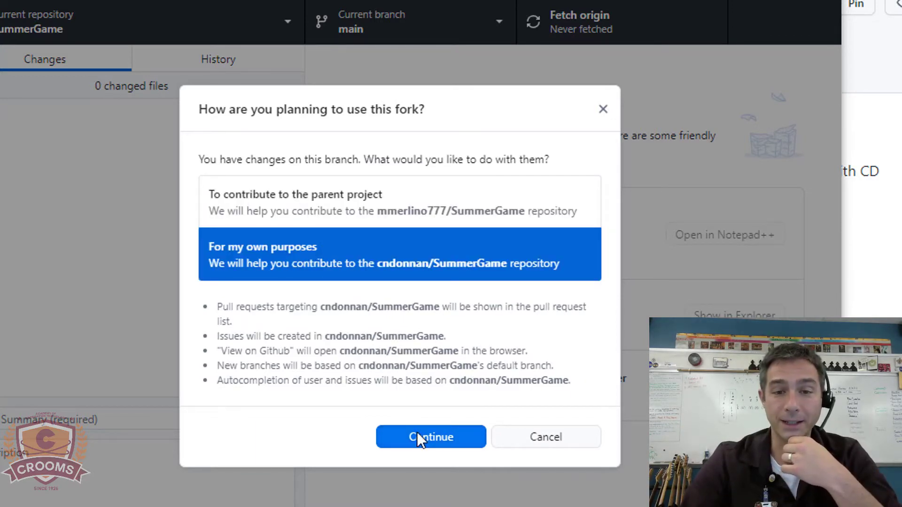
{"action": "left_click", "coordinate": [417, 435]}
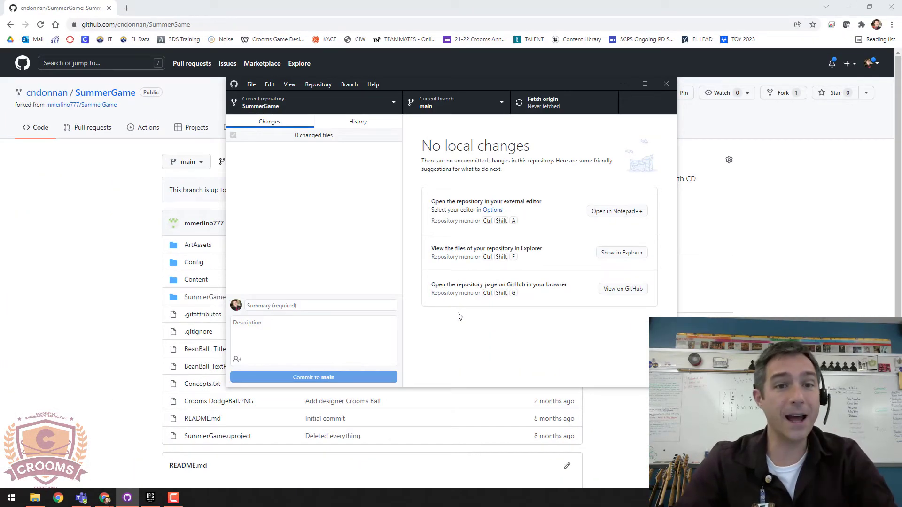
{"action": "left_click", "coordinate": [305, 103]}
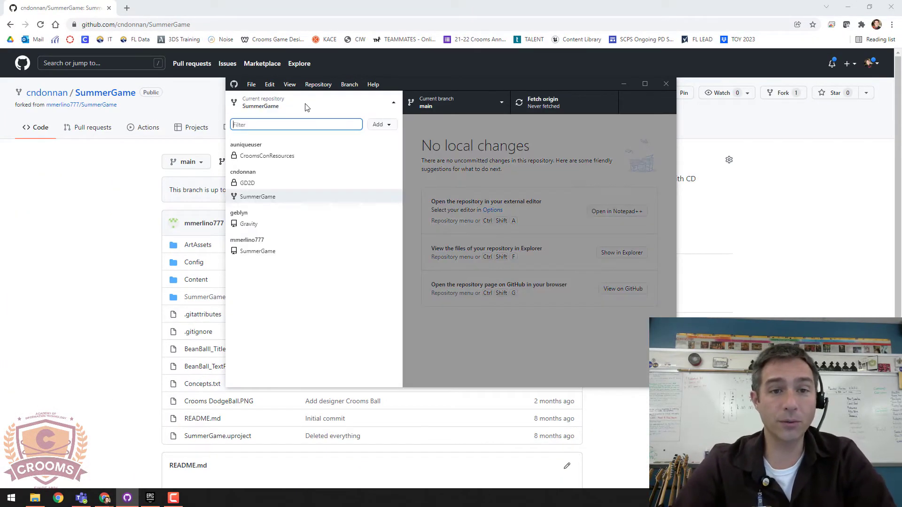
{"action": "left_click", "coordinate": [245, 173]}
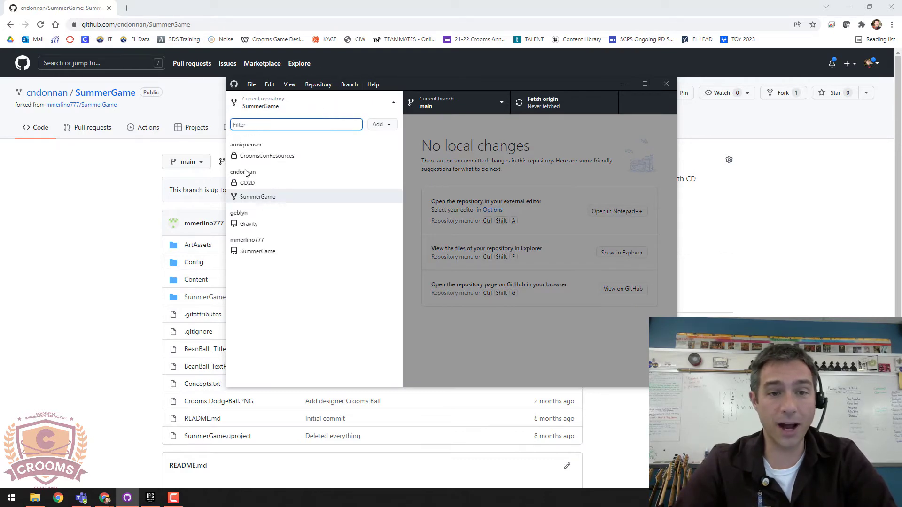
{"action": "left_click", "coordinate": [249, 197]}
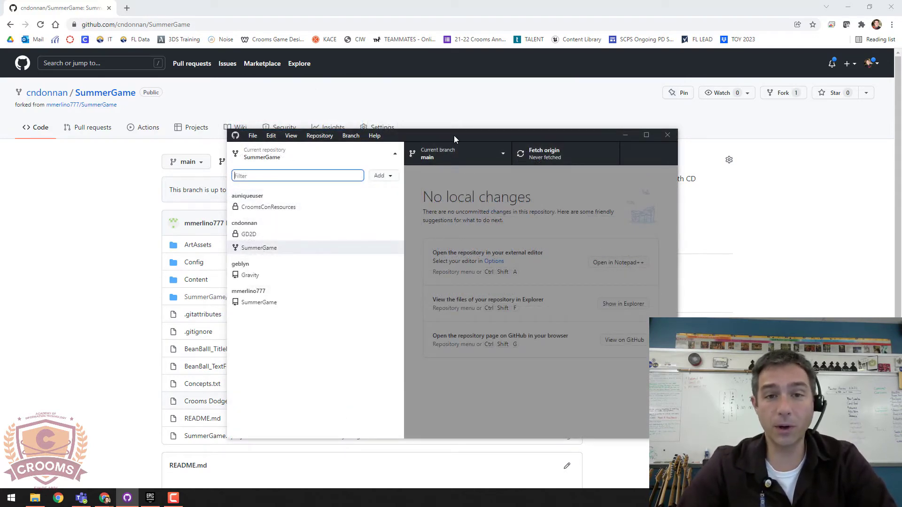
{"action": "left_click_drag", "start_coordinate": [453, 135], "coordinate": [477, 113]}
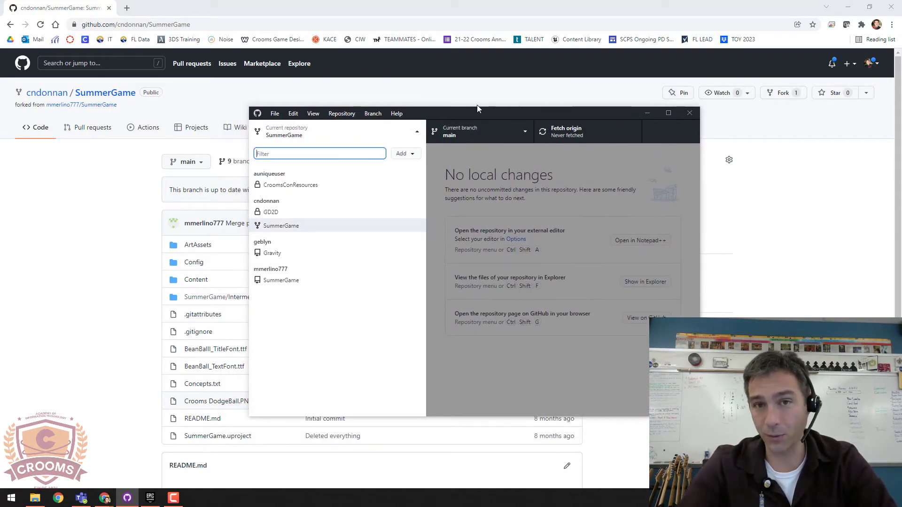
{"action": "left_click", "coordinate": [473, 73]}
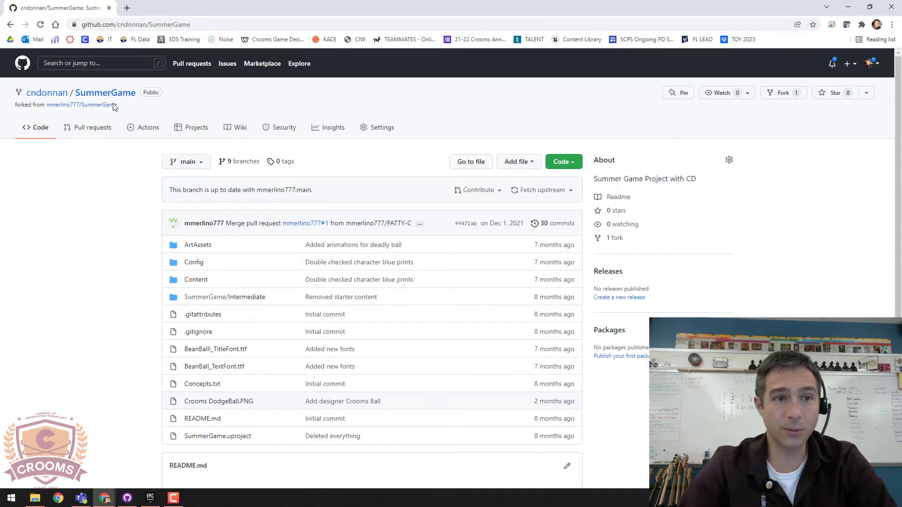
Step: Go to the fork's Settings tab and open its Collaborators page
{"action": "left_click", "coordinate": [46, 93]}
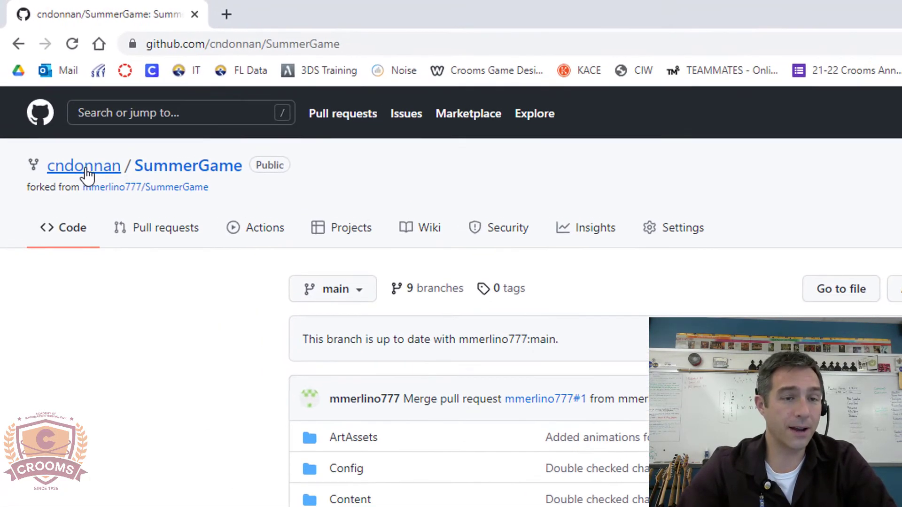
{"action": "left_click", "coordinate": [201, 190]}
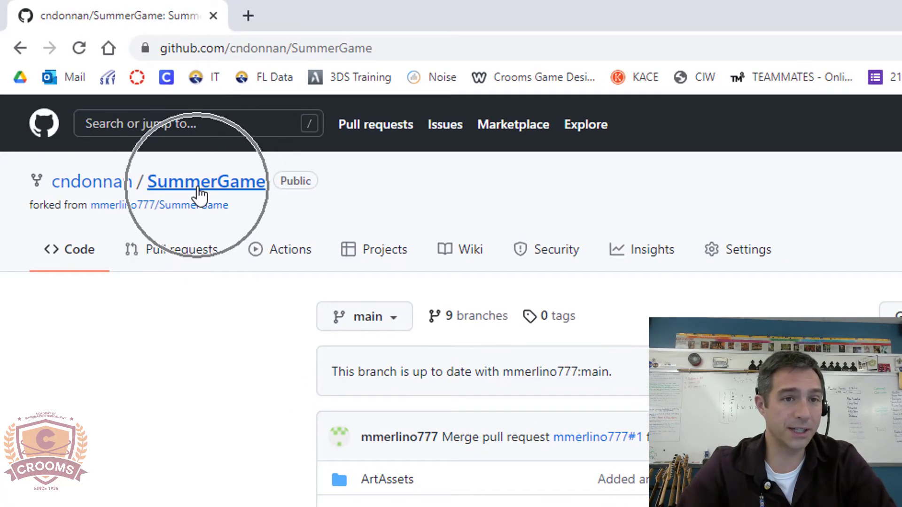
{"action": "mouse_move", "coordinate": [120, 219]}
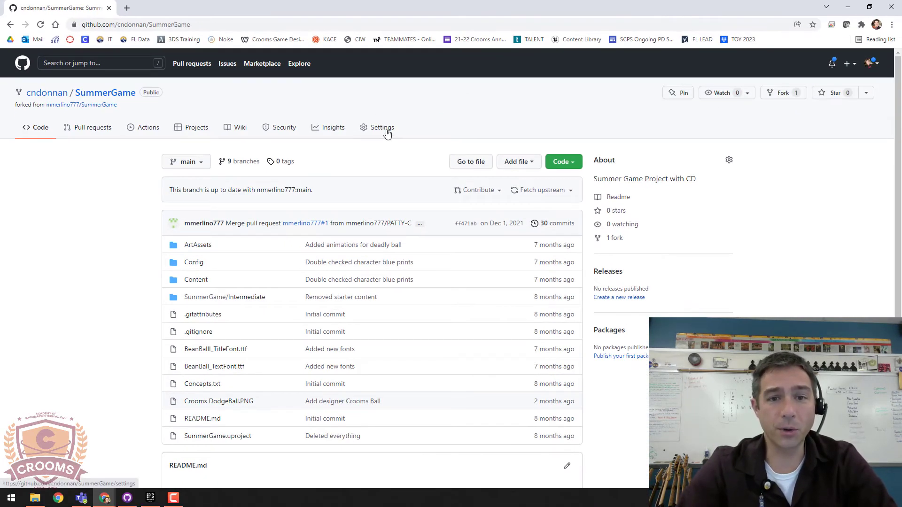
{"action": "left_click", "coordinate": [387, 130]}
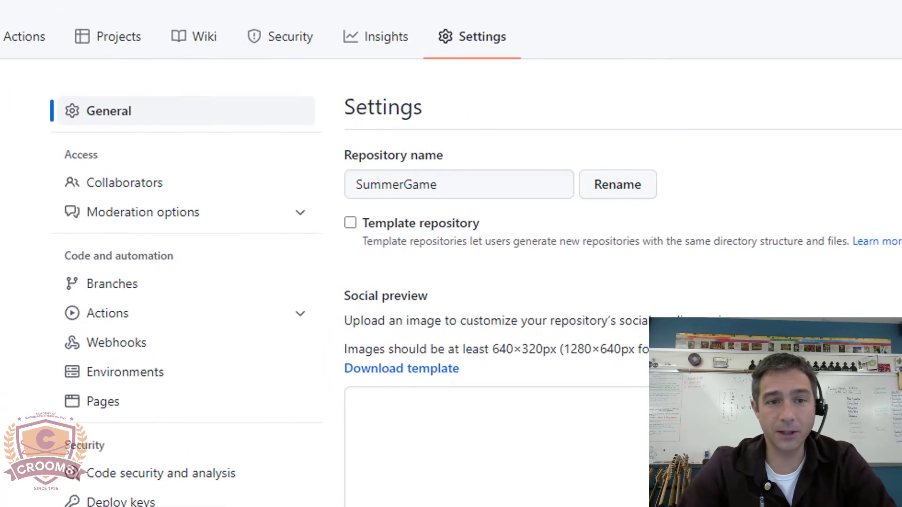
{"action": "left_click", "coordinate": [159, 187]}
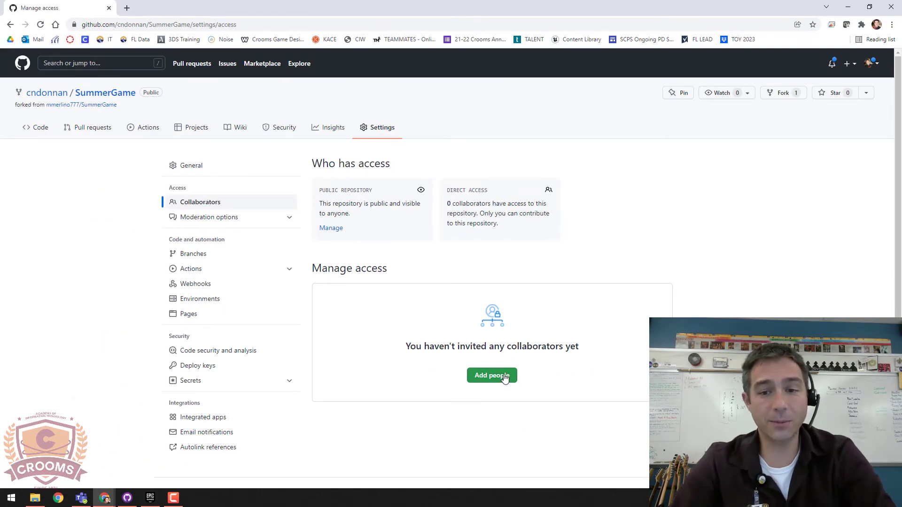
{"action": "left_click", "coordinate": [504, 379]}
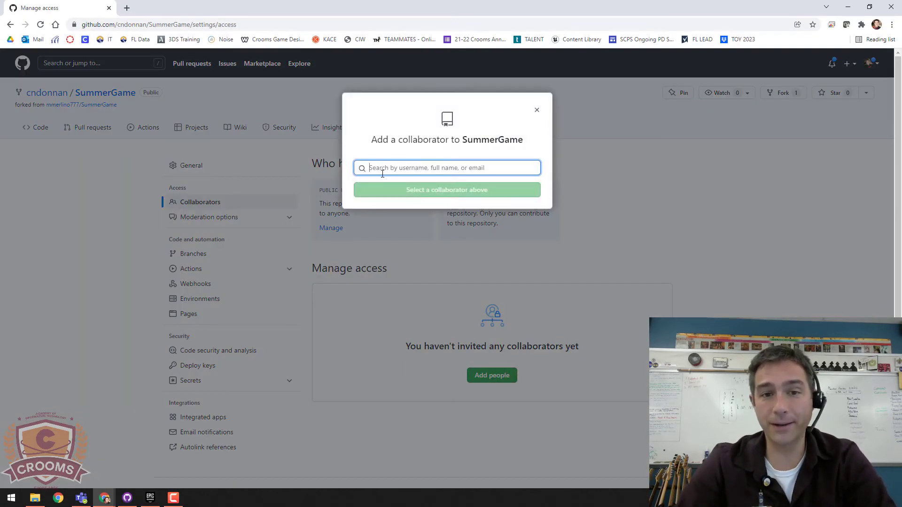
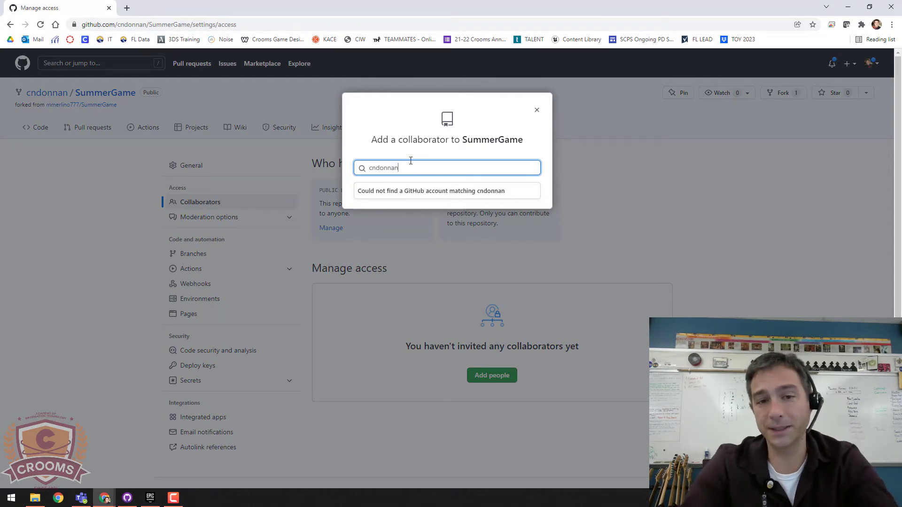
{"action": "type", "text": "r"}
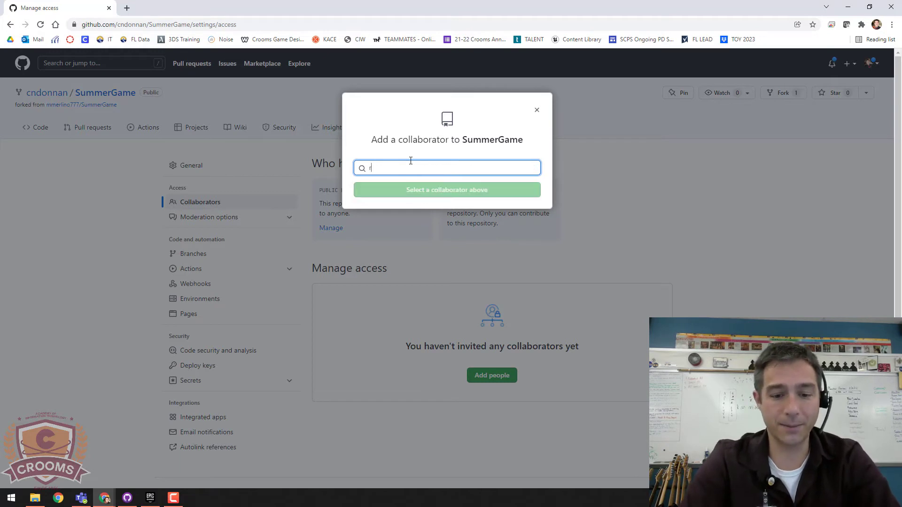
{"action": "type", "text": "hys"}
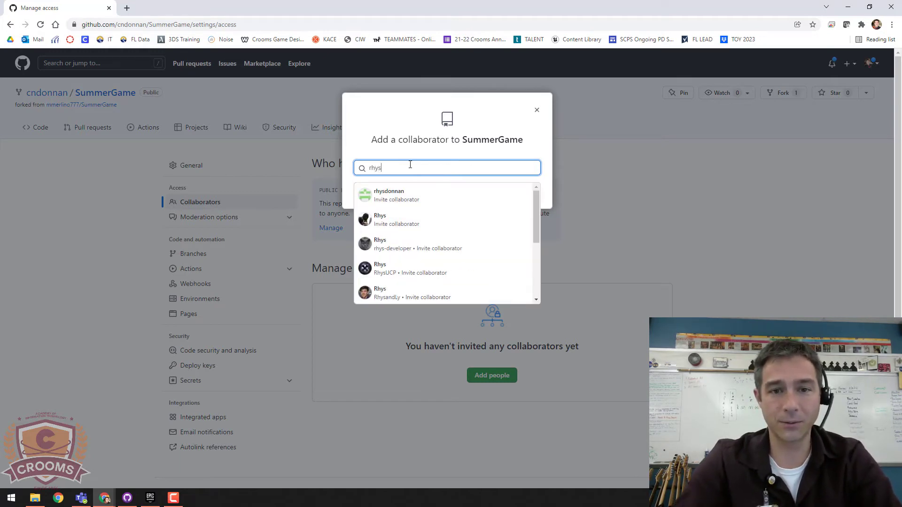
{"action": "left_click", "coordinate": [395, 195]}
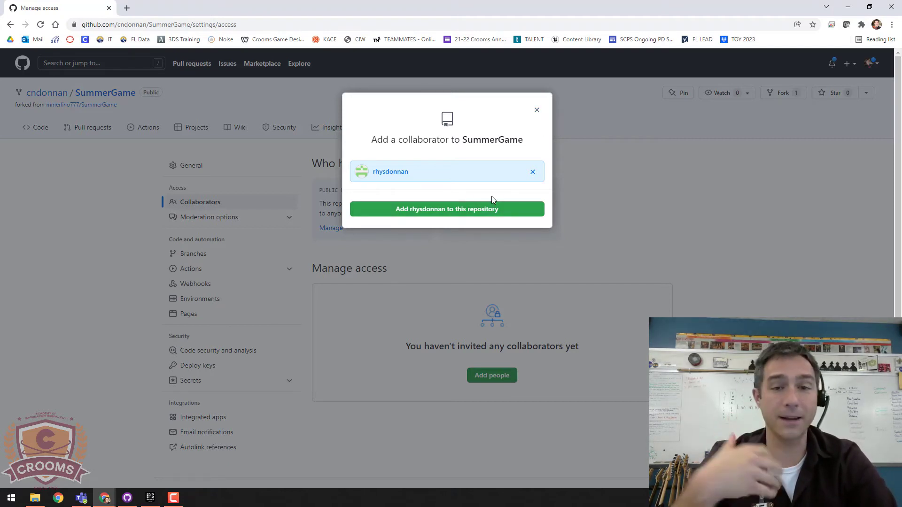
{"action": "left_click", "coordinate": [691, 227]}
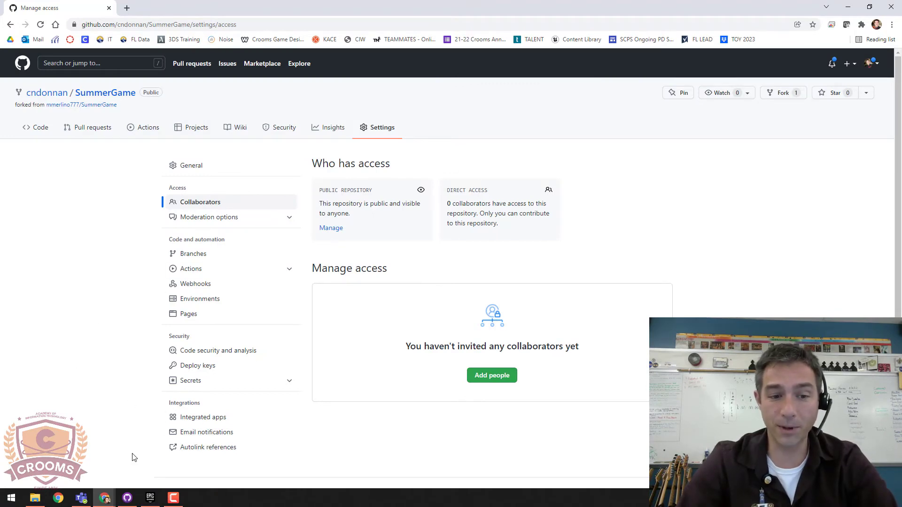
Step: Make the local SummerGame clone current and show its files in File Explorer
{"action": "left_click", "coordinate": [127, 498]}
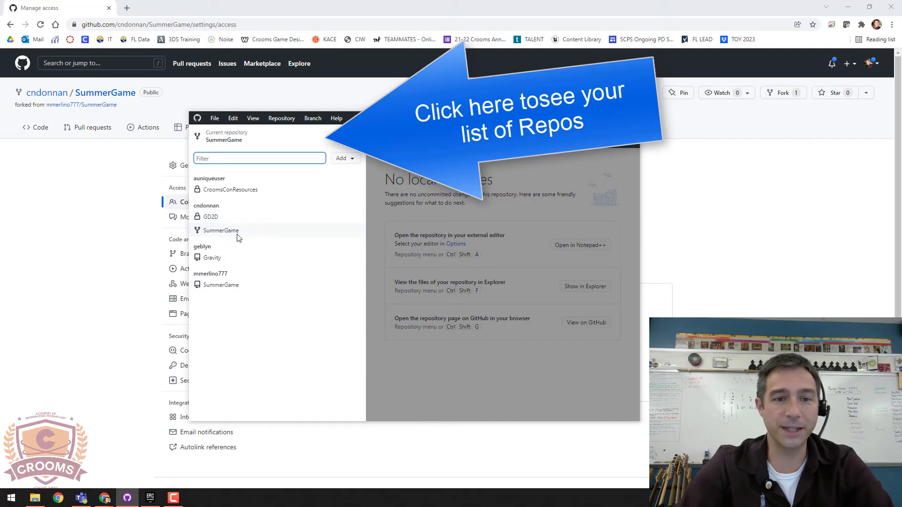
{"action": "left_click", "coordinate": [221, 231]}
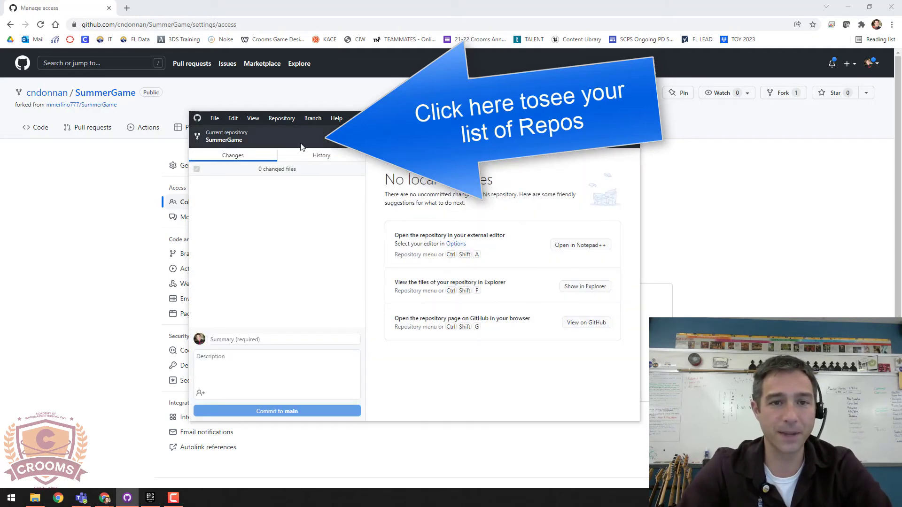
{"action": "left_click", "coordinate": [287, 120]}
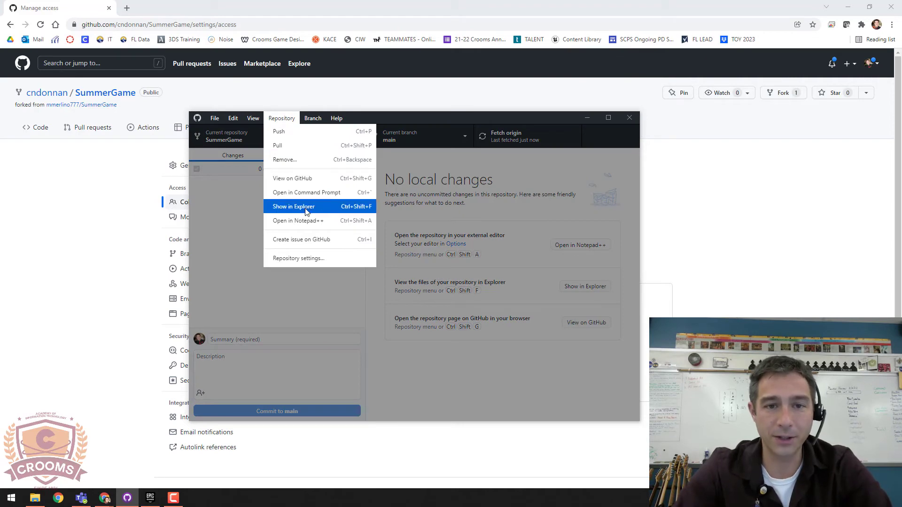
{"action": "left_click", "coordinate": [303, 207]}
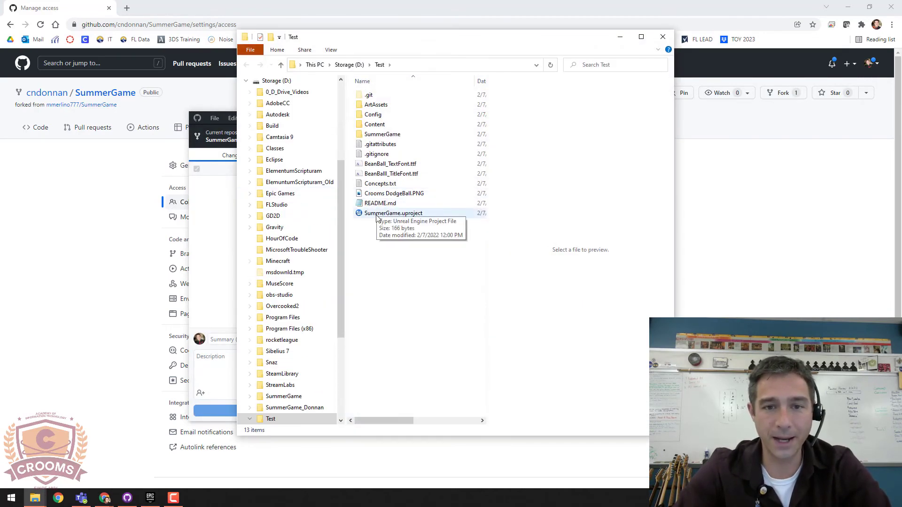
Step: Select SummerGame.uproject in the D:\Test folder
{"action": "left_click", "coordinate": [377, 217]}
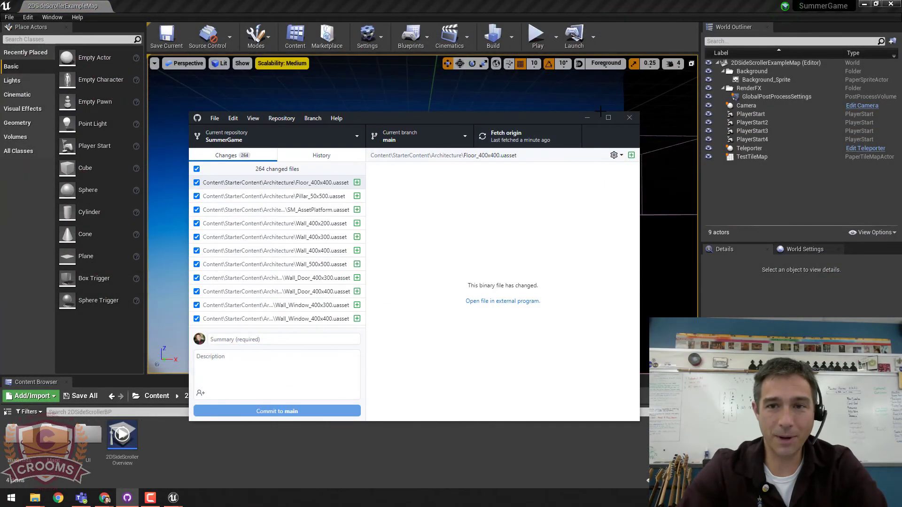
Step: Play the 2D level, making the red character jump and run right, then stop and close Unreal Editor
{"action": "left_click", "coordinate": [587, 118]}
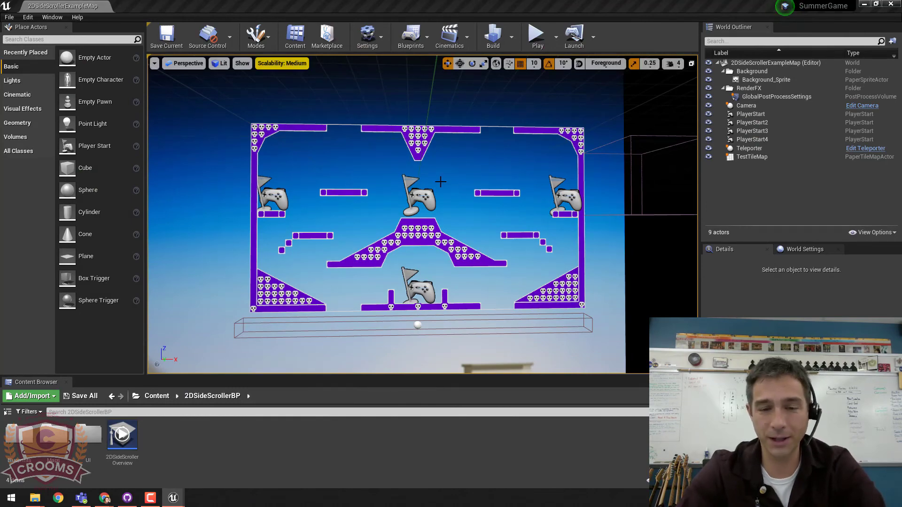
{"action": "left_click_drag", "start_coordinate": [440, 193], "coordinate": [446, 175]}
{"action": "left_click", "coordinate": [537, 35]}
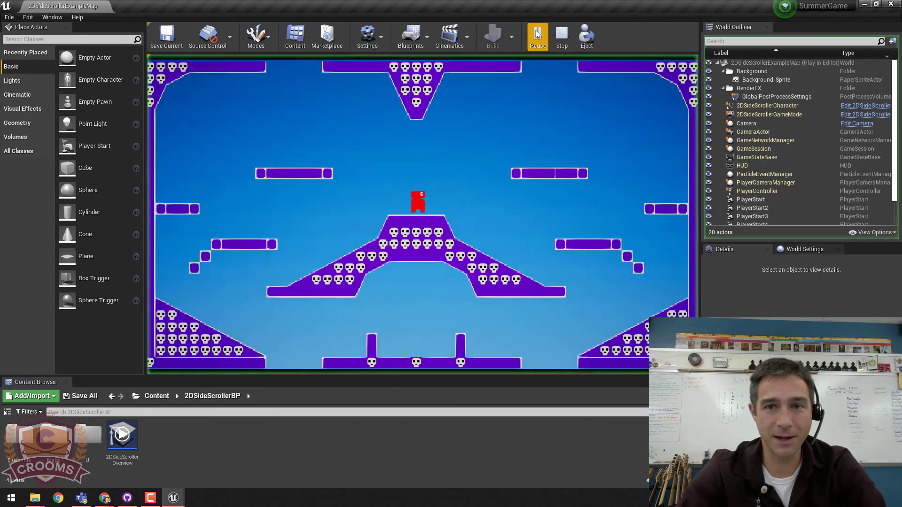
{"action": "key", "text": "space"}
{"action": "key", "text": "d"}
{"action": "key", "text": "space"}
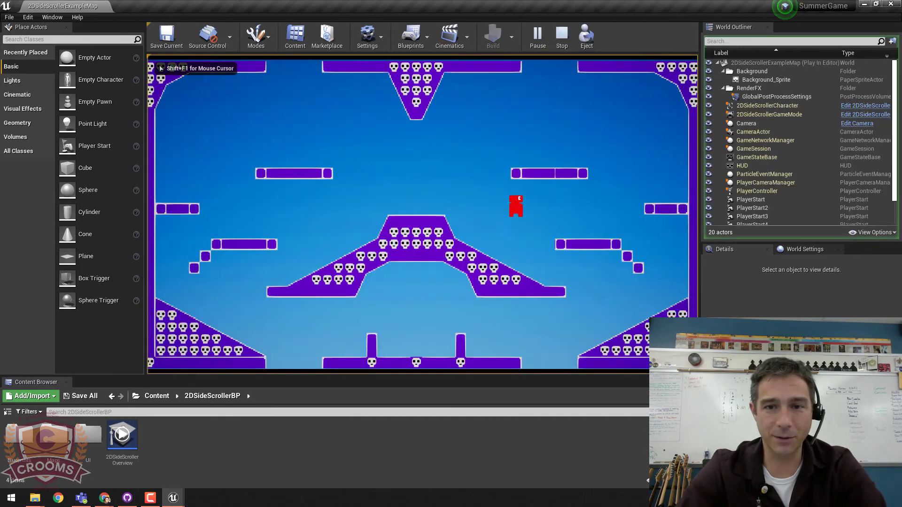
{"action": "key", "text": "Escape"}
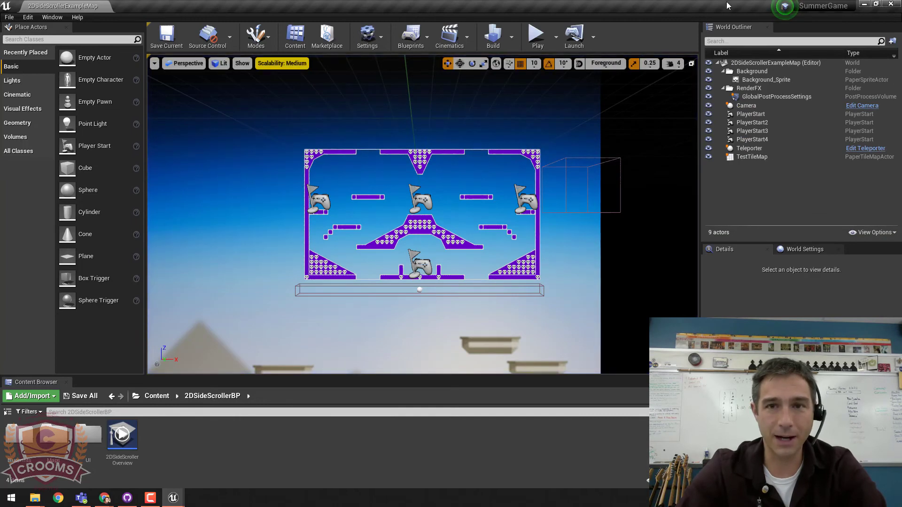
{"action": "left_click", "coordinate": [890, 4]}
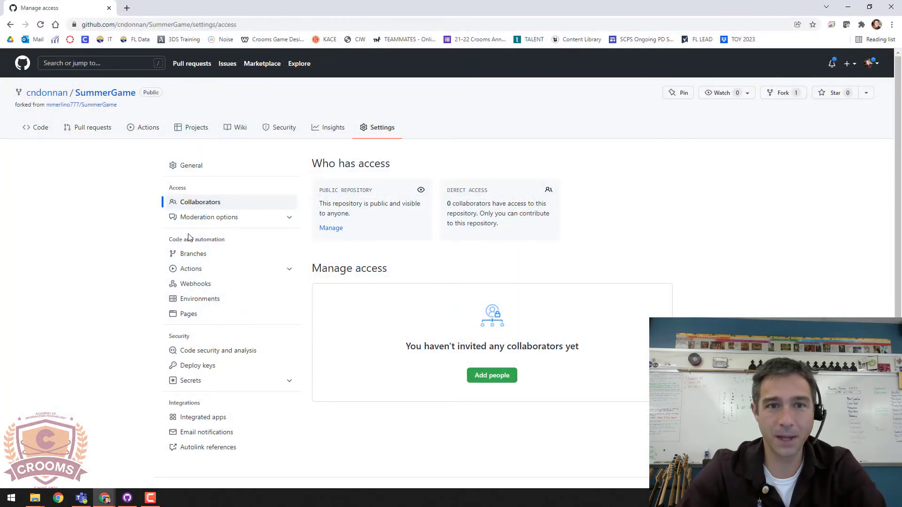
{"action": "left_click", "coordinate": [127, 498]}
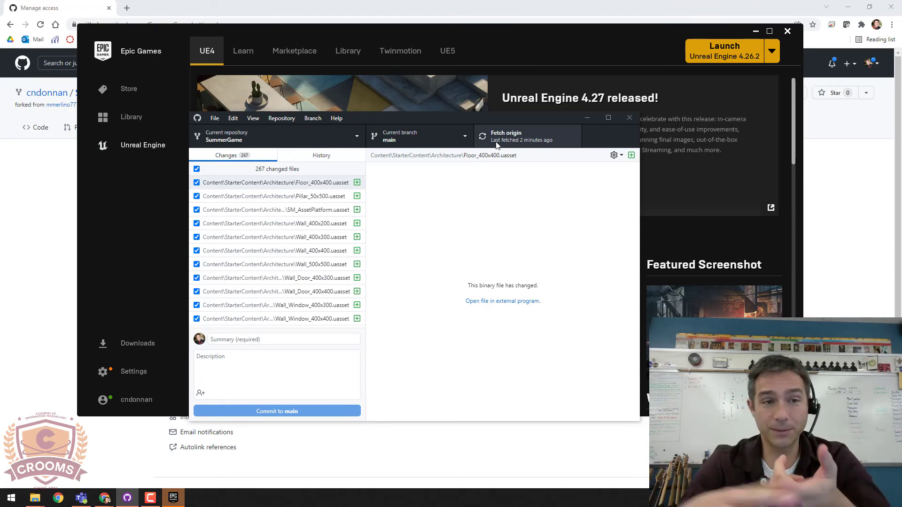
{"action": "left_click", "coordinate": [301, 10]}
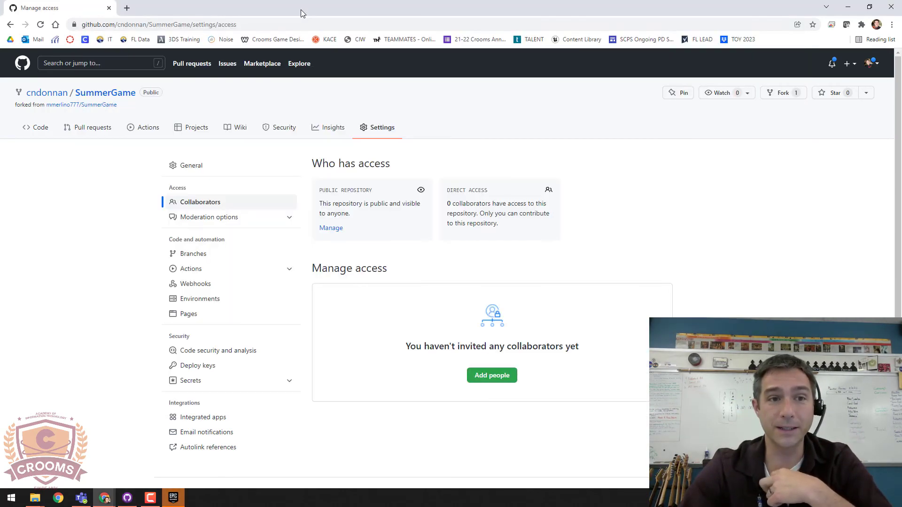